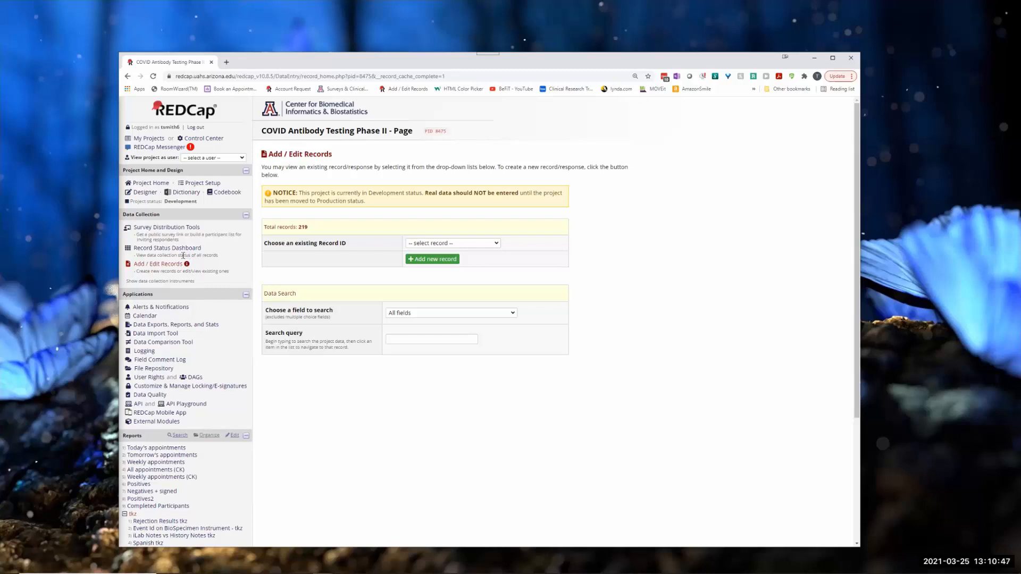
# Open the project's Alerts & Notifications and look through the settings of a new alert without saving it.
pyautogui.click(170, 265)
pyautogui.click(159, 310)
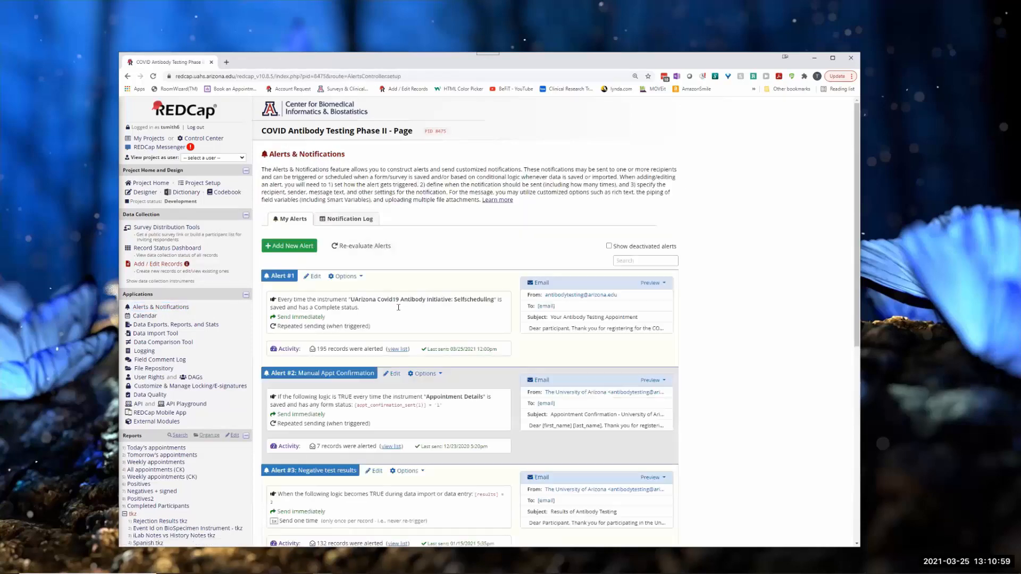
pyautogui.click(296, 247)
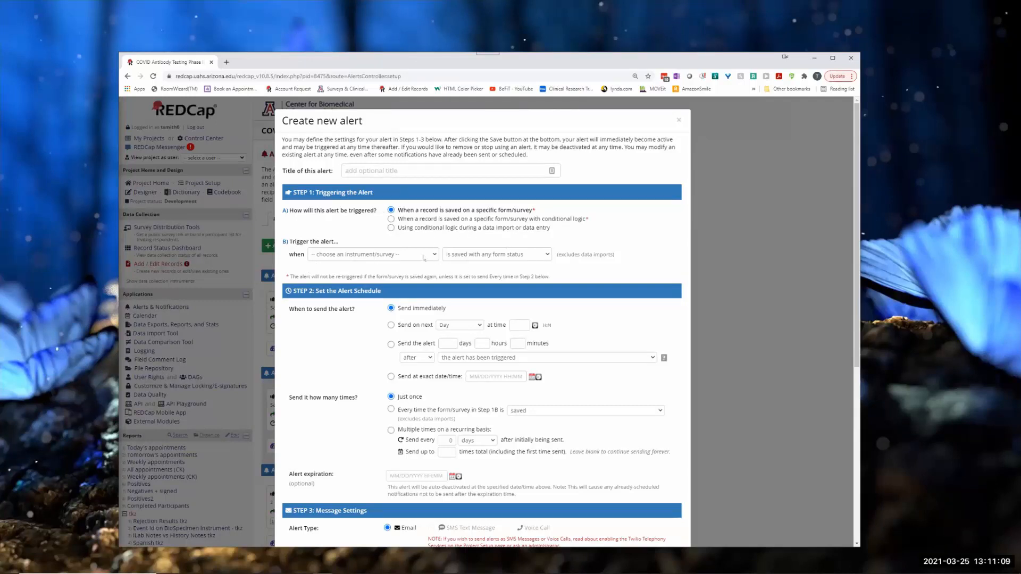
pyautogui.scroll(-5, 411, 310)
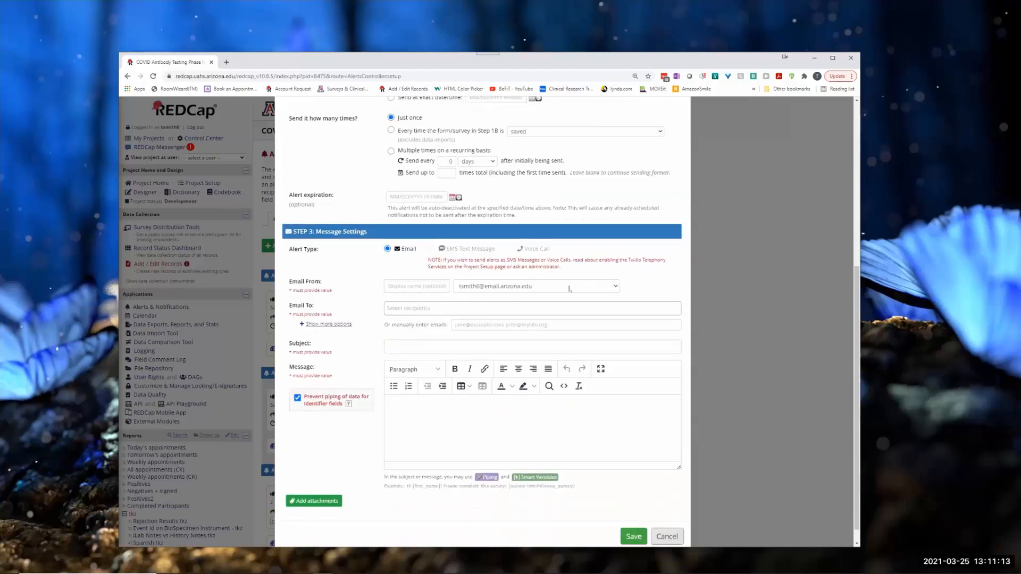
pyautogui.click(457, 290)
pyautogui.click(411, 309)
pyautogui.click(665, 536)
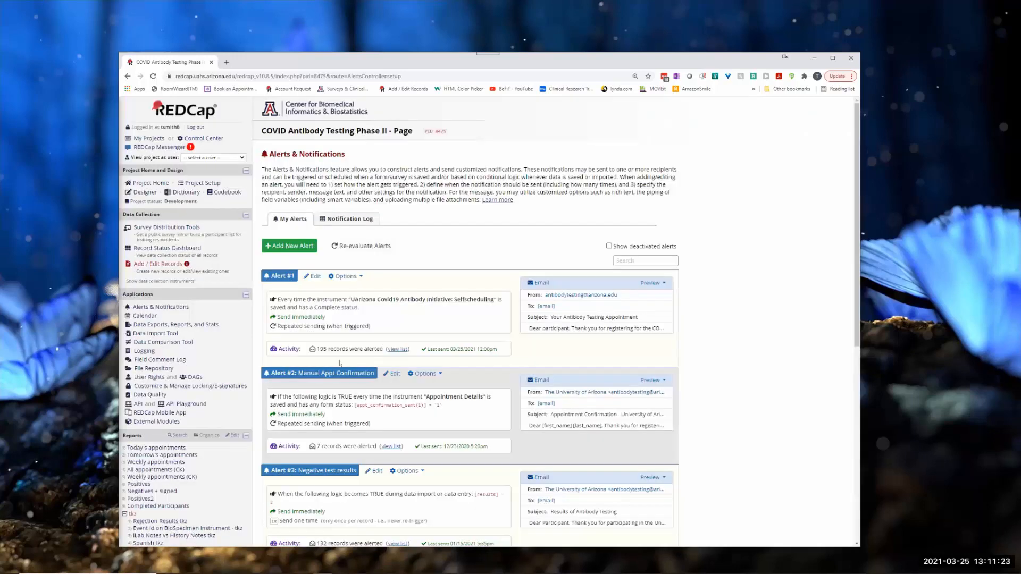
pyautogui.click(359, 278)
pyautogui.click(359, 278)
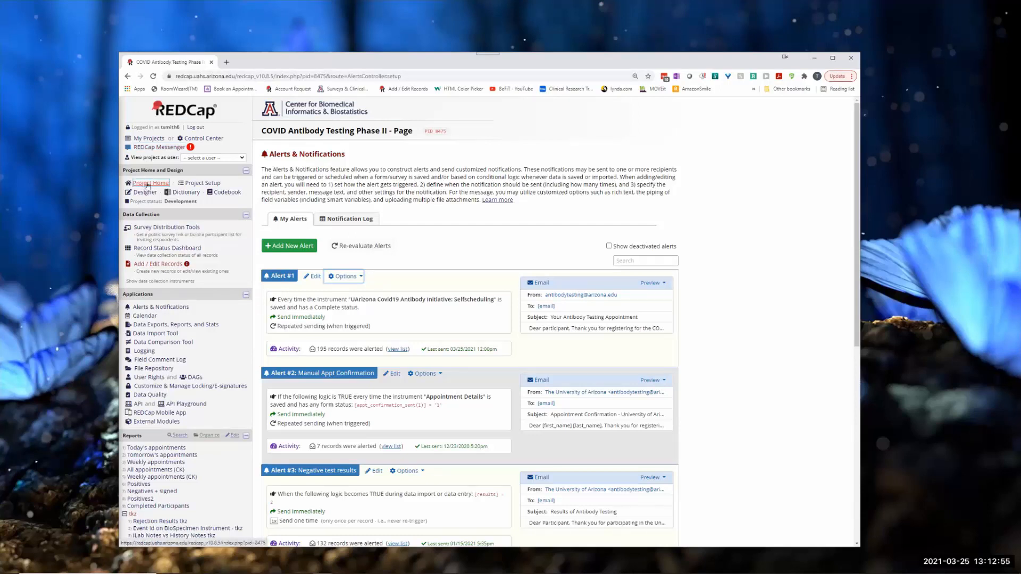
# Browse the list of own projects for a COVID antibody testing project suitable for testing alerts.
pyautogui.click(151, 140)
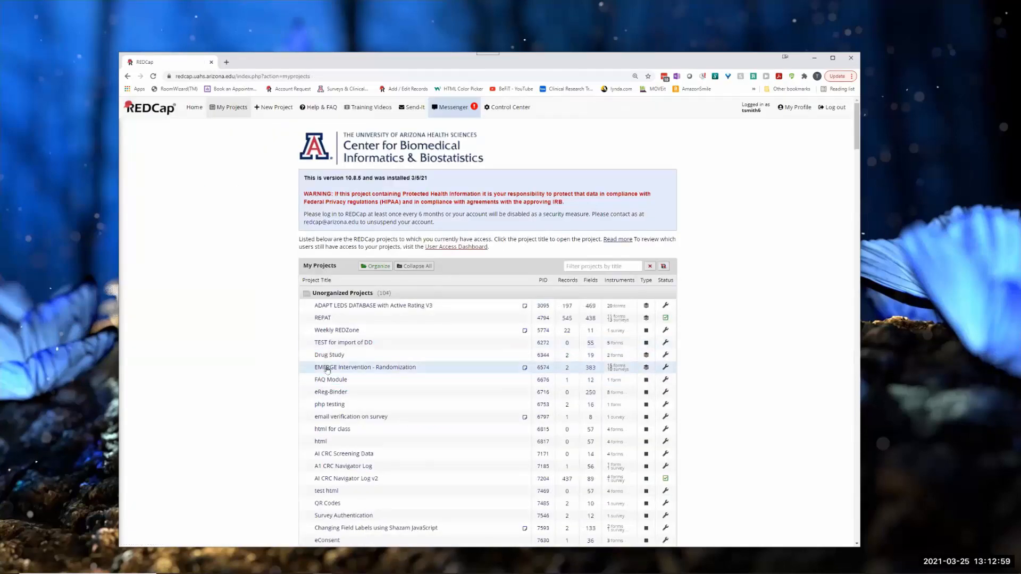
pyautogui.scroll(-10, 369, 343)
pyautogui.scroll(-6, 367, 329)
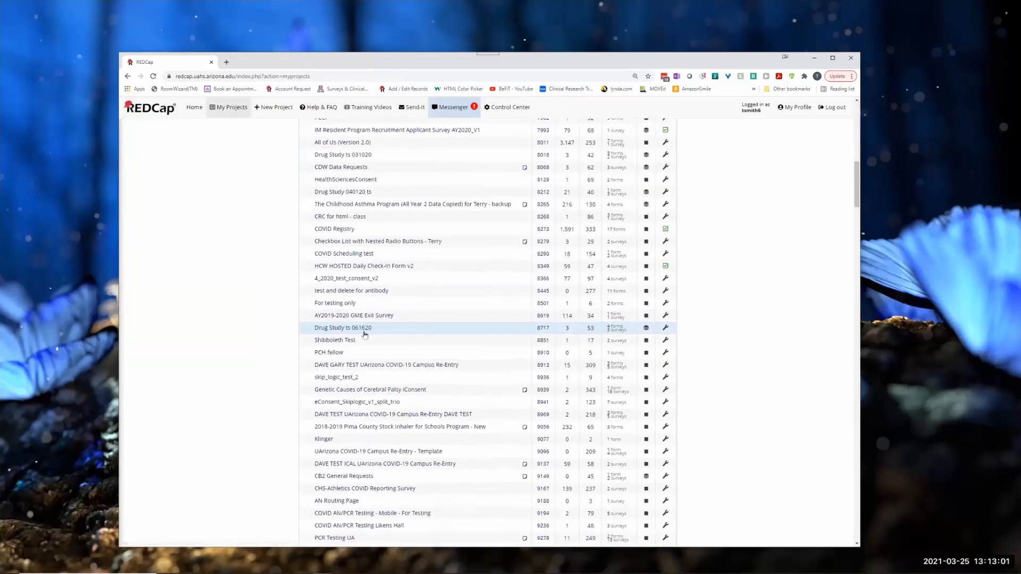
pyautogui.scroll(4, 361, 312)
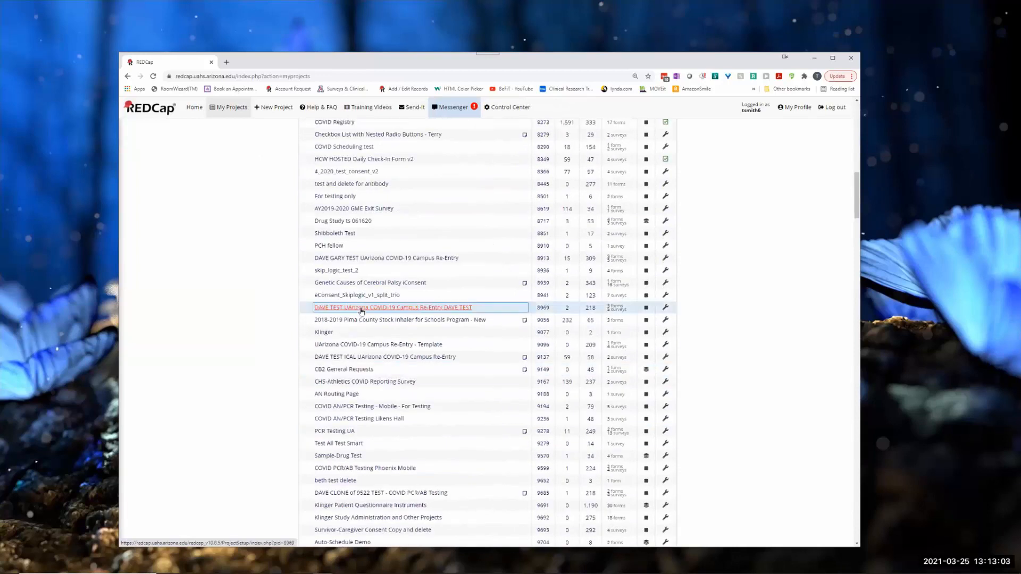
pyautogui.scroll(-15, 360, 311)
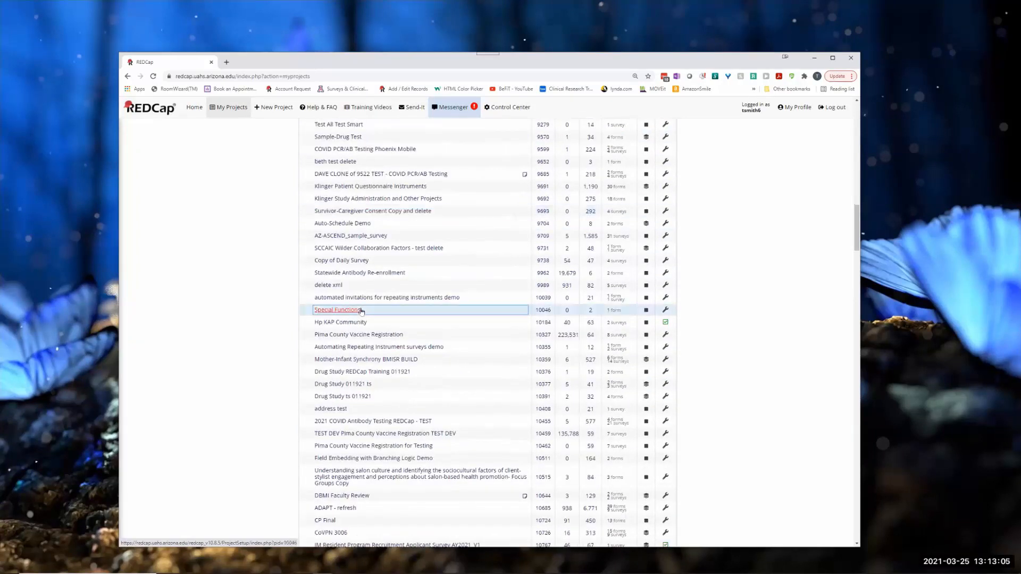
pyautogui.scroll(-5, 347, 315)
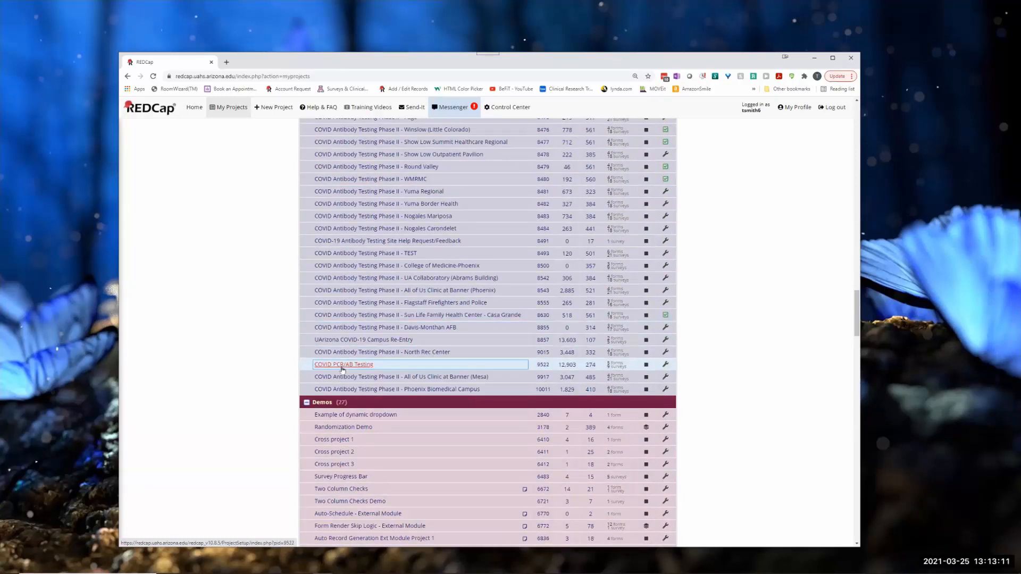
pyautogui.click(359, 256)
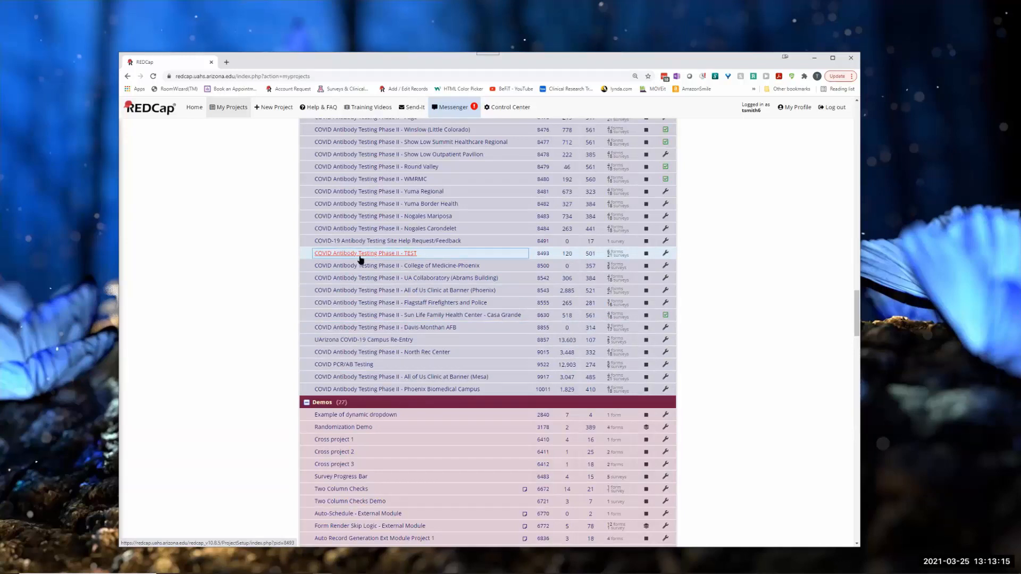
pyautogui.moveTo(359, 257); pyautogui.dragTo(287, 254)
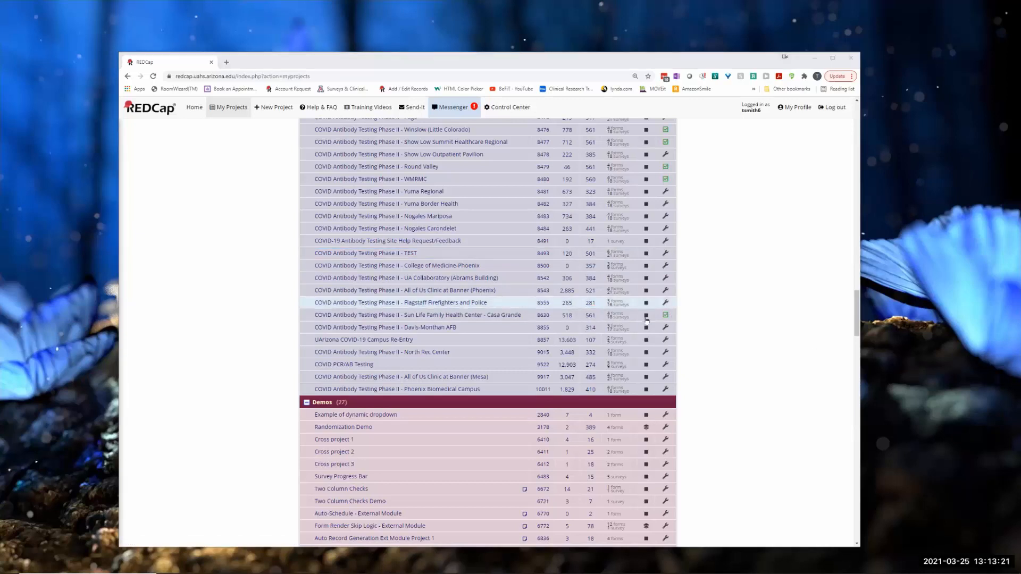
# Go to the Control Center and open the project with PID 10455.
pyautogui.scroll(6, 487, 302)
pyautogui.click(507, 107)
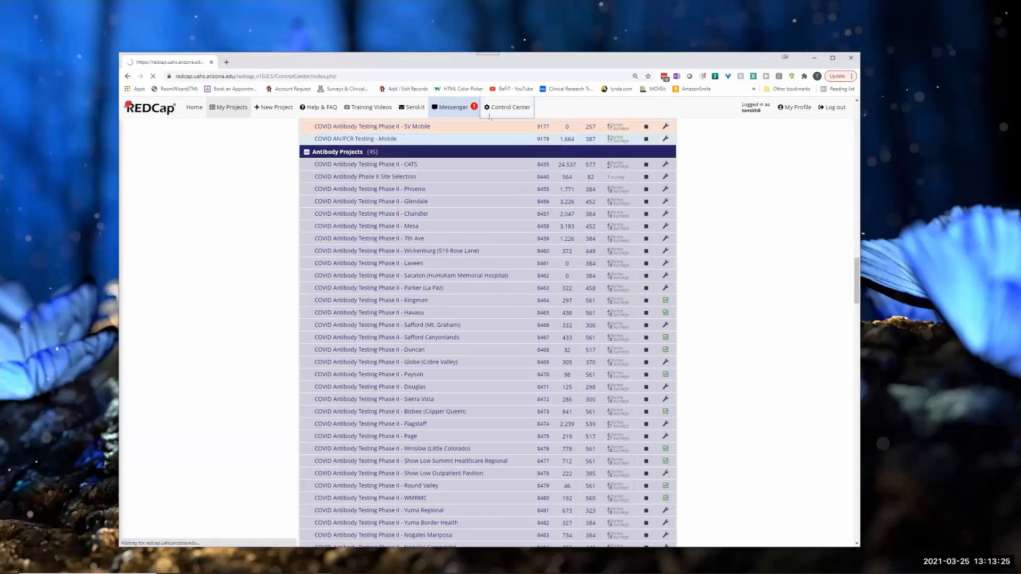
pyautogui.click(268, 164)
pyautogui.write('10455')
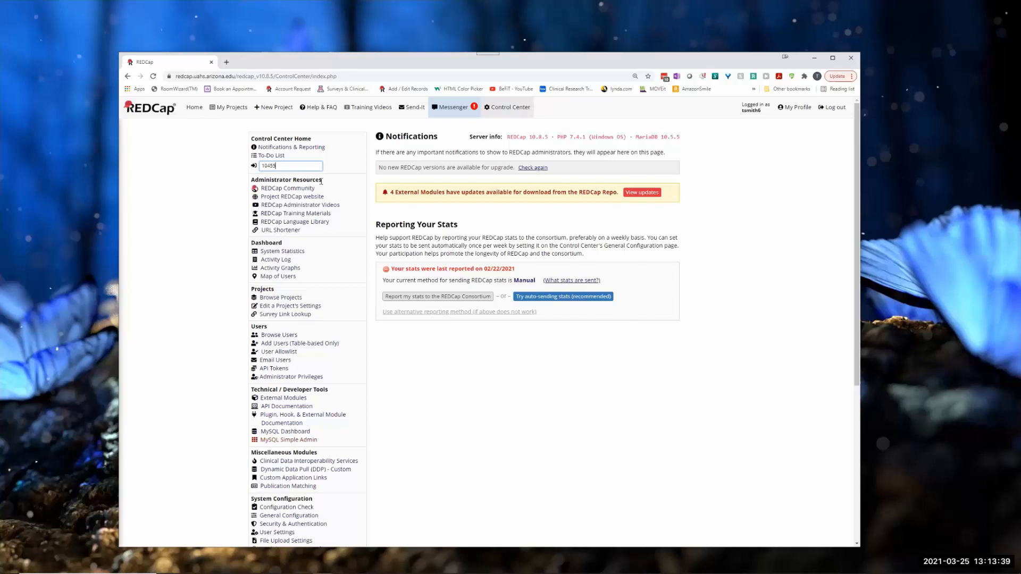
pyautogui.press('Return')
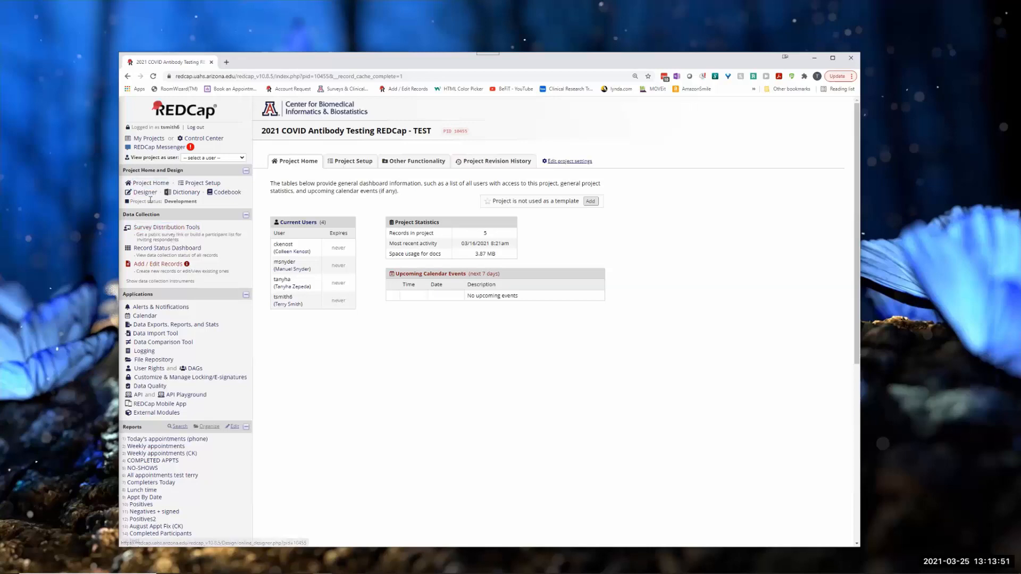
# Start a new alert in this project, triggered when the "UArizona Covid19 Antibody Initiative" instrument is saved.
pyautogui.click(162, 250)
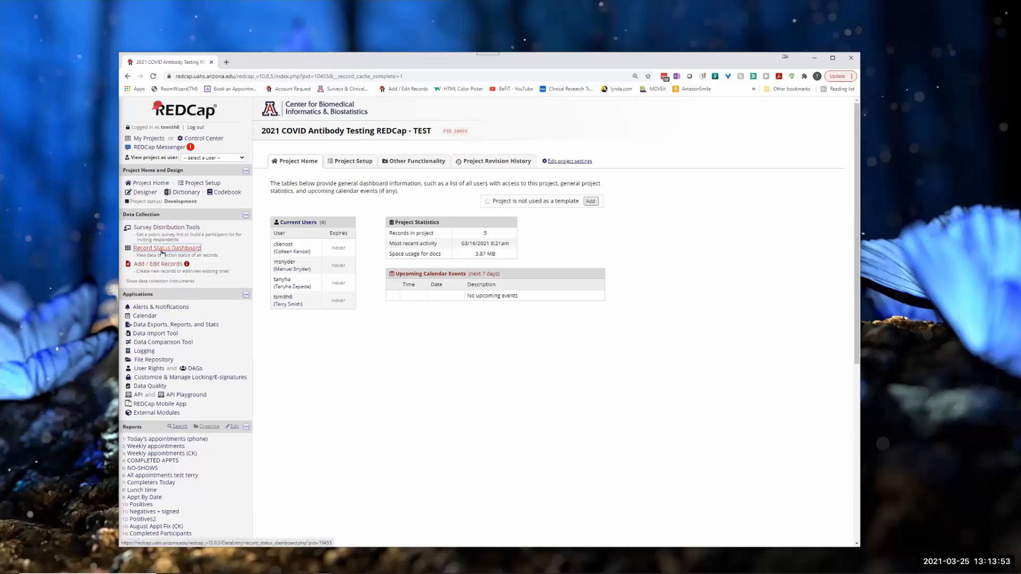
pyautogui.click(166, 308)
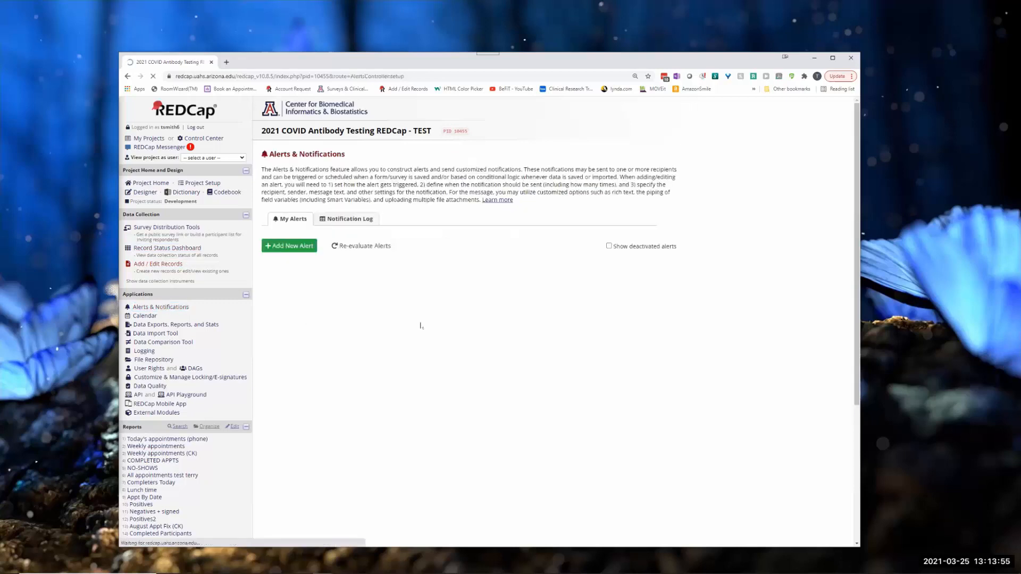
pyautogui.click(291, 247)
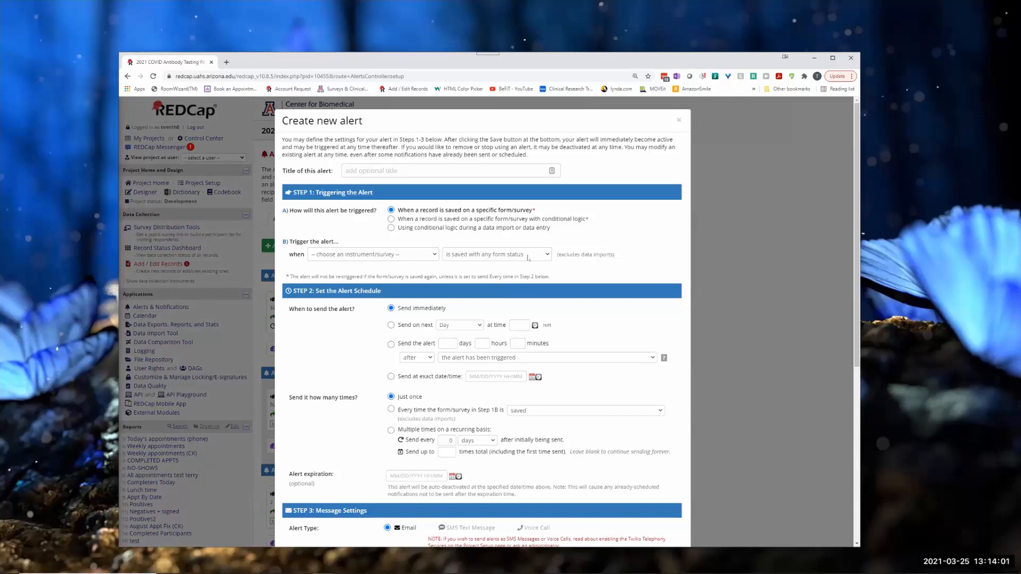
pyautogui.click(353, 256)
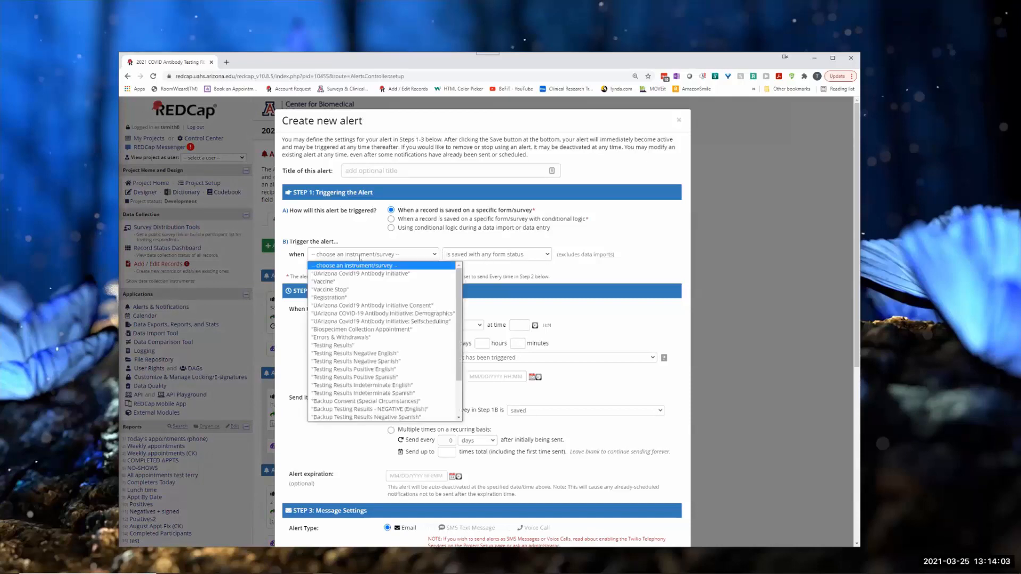
pyautogui.click(336, 274)
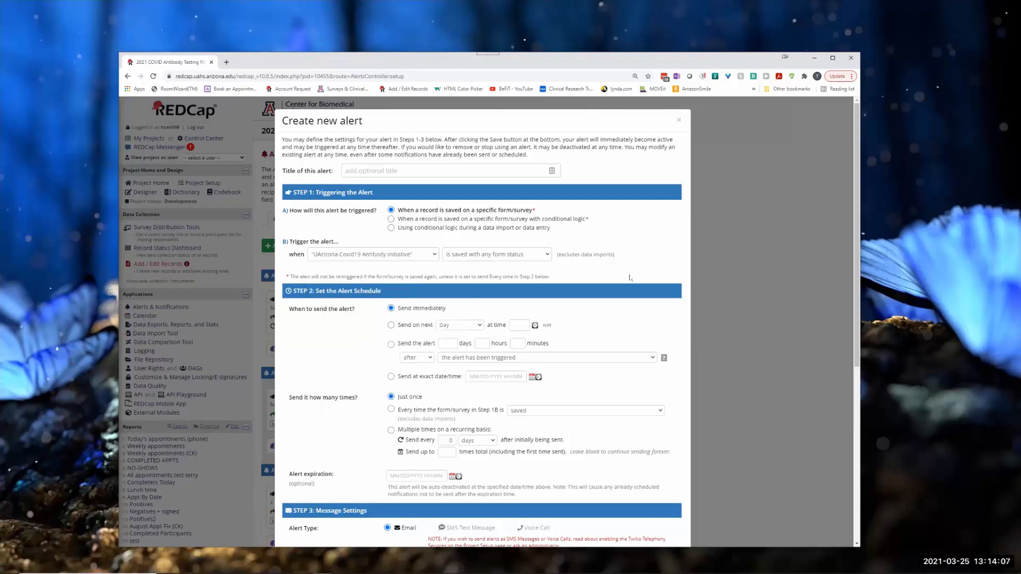
# Set the alert's email recipient to the [email] "Email Address:" field variable.
pyautogui.scroll(-3, 483, 343)
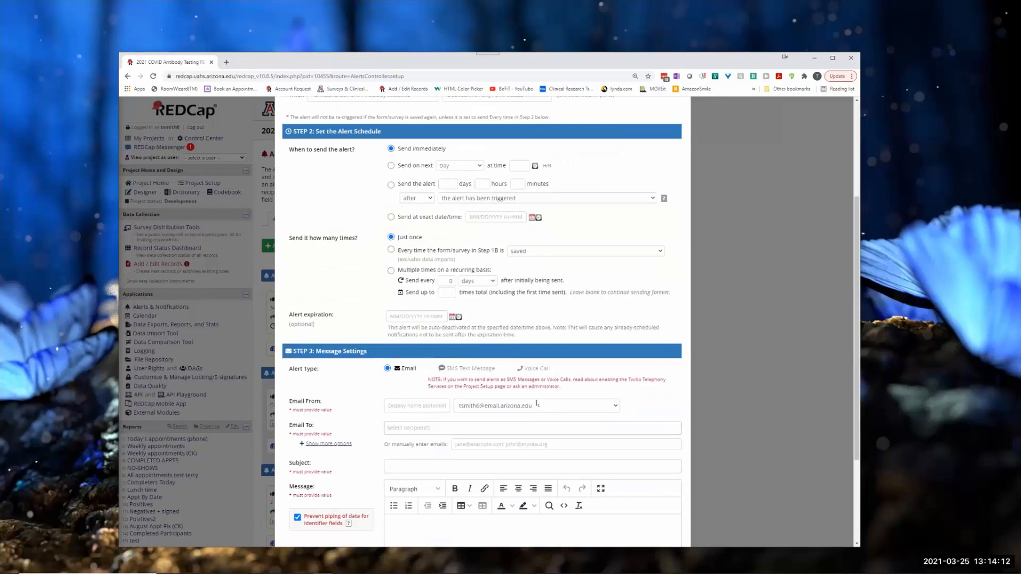
pyautogui.click(404, 428)
pyautogui.scroll(-3, 465, 467)
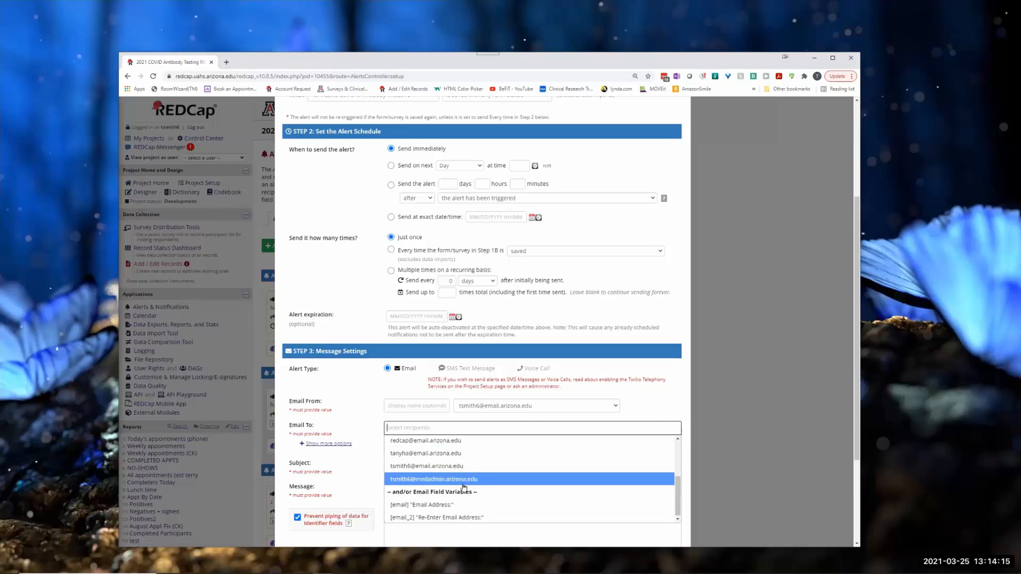
pyautogui.click(407, 504)
# Enter "test" as both the subject and the message of the alert, and save it.
pyautogui.scroll(-3, 422, 440)
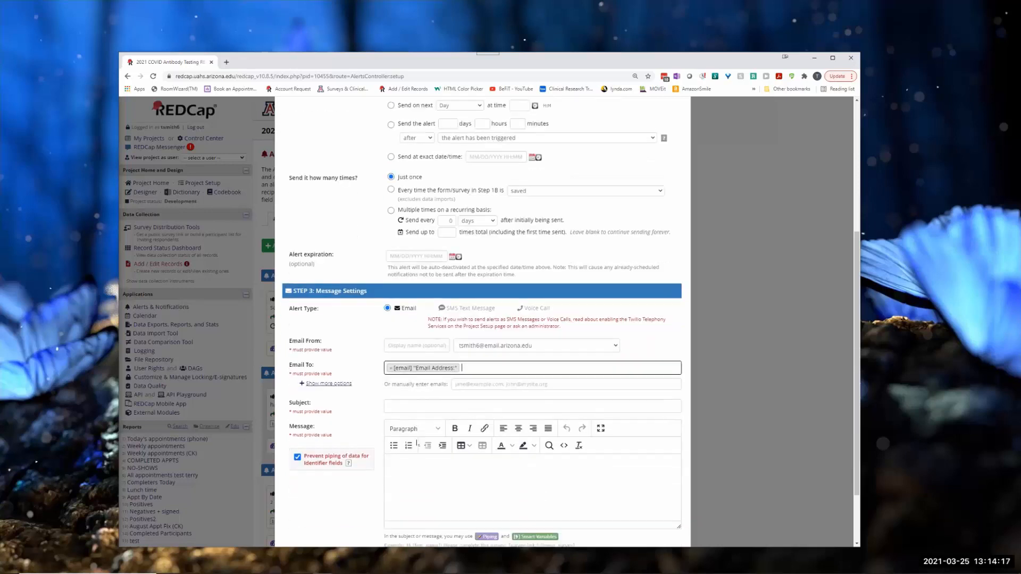
pyautogui.click(407, 442)
pyautogui.write('test')
pyautogui.click(389, 387)
pyautogui.write('tes')
pyautogui.scroll(-2, 509, 483)
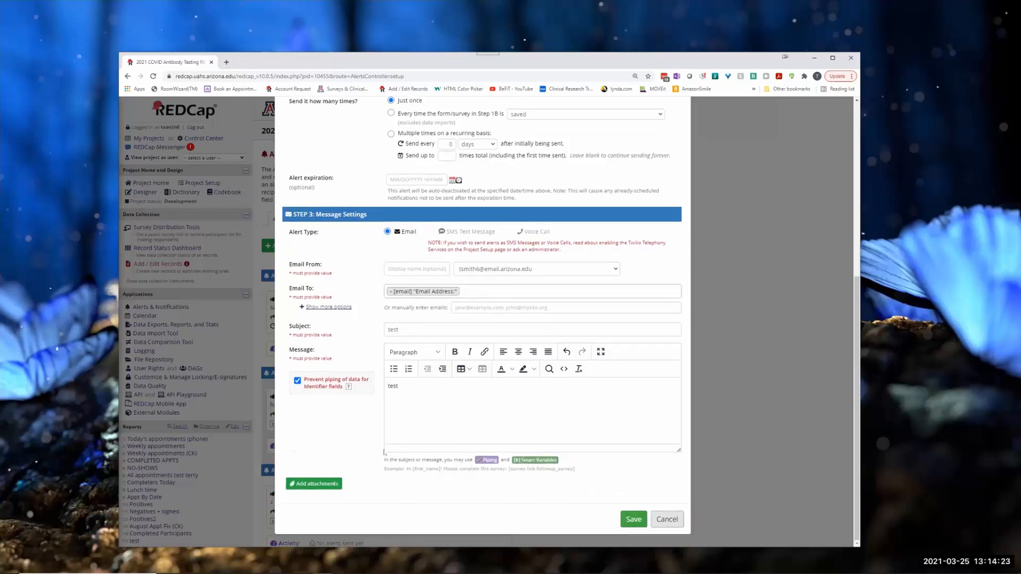
pyautogui.click(632, 519)
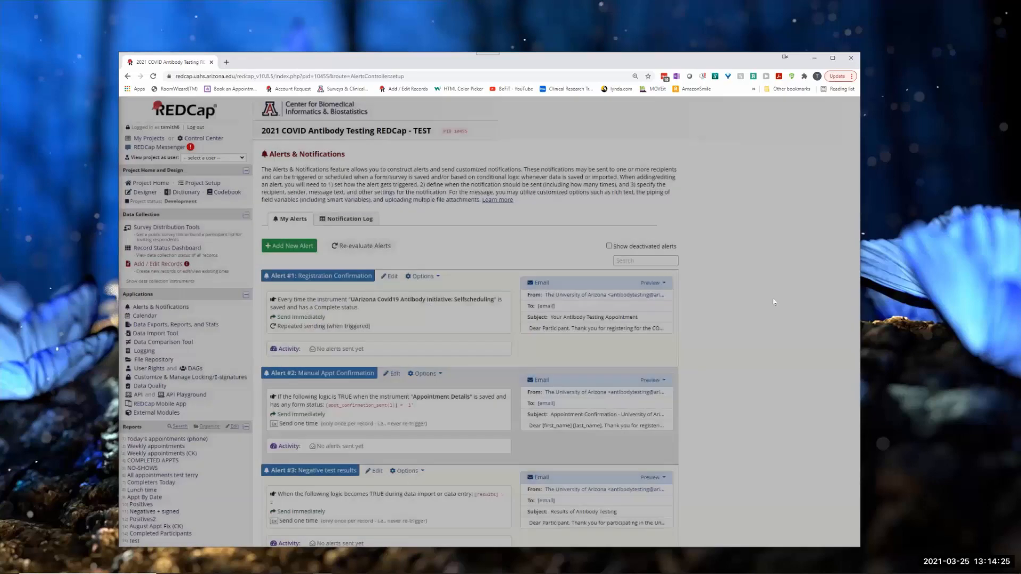
# Re-evaluate only Alert #7 for all records, leaving Alerts #1 to #6 out of the selection.
pyautogui.scroll(-9, 795, 280)
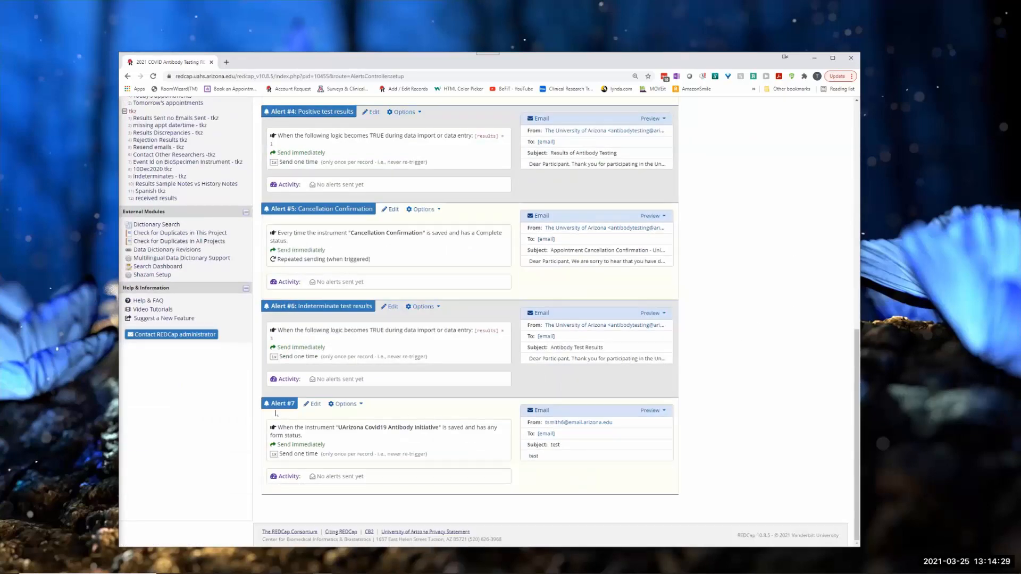
pyautogui.scroll(9, 329, 473)
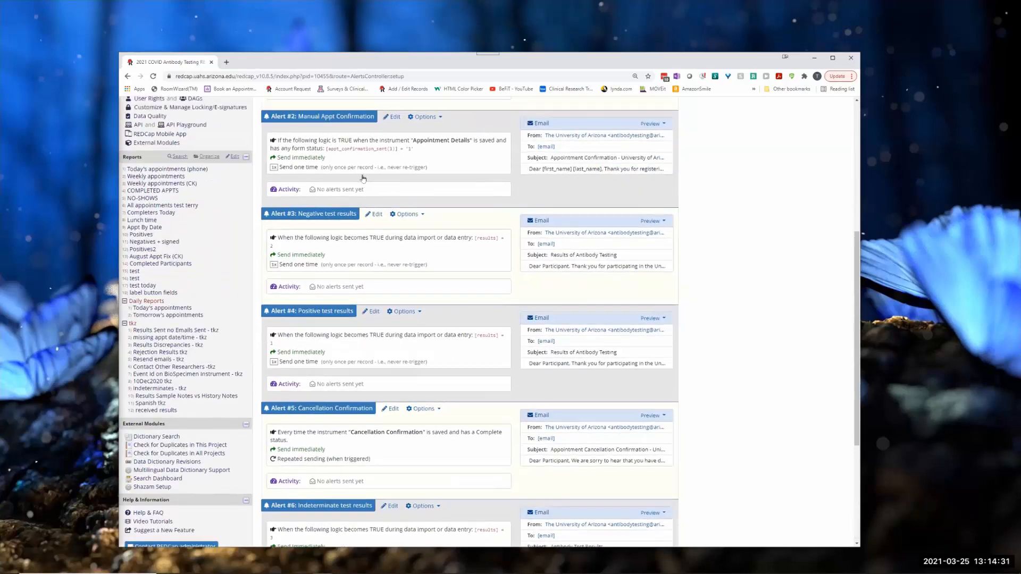
pyautogui.click(362, 204)
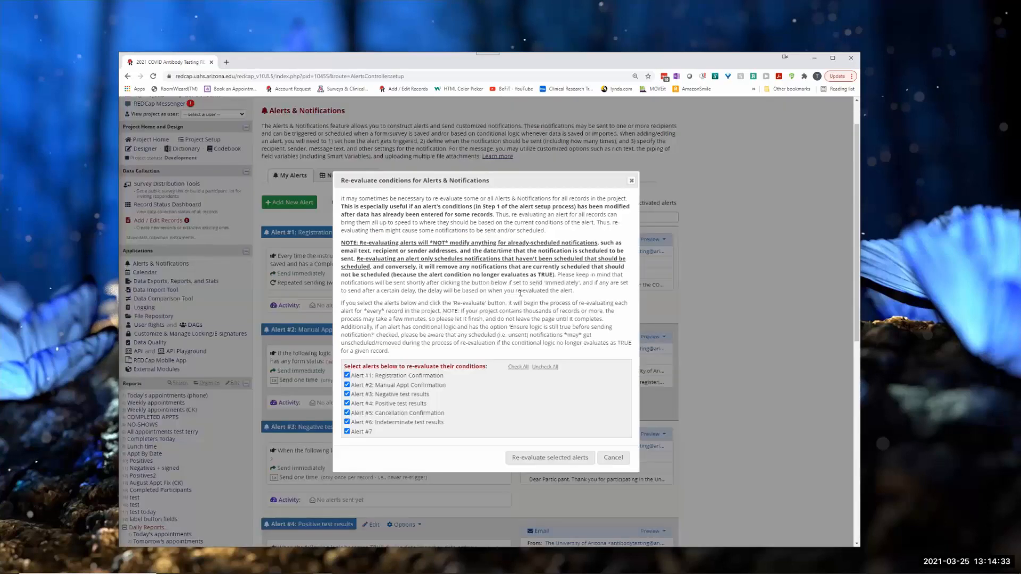
pyautogui.click(347, 375)
pyautogui.click(347, 385)
pyautogui.click(347, 394)
pyautogui.click(347, 403)
pyautogui.click(347, 413)
pyautogui.click(347, 422)
pyautogui.click(551, 458)
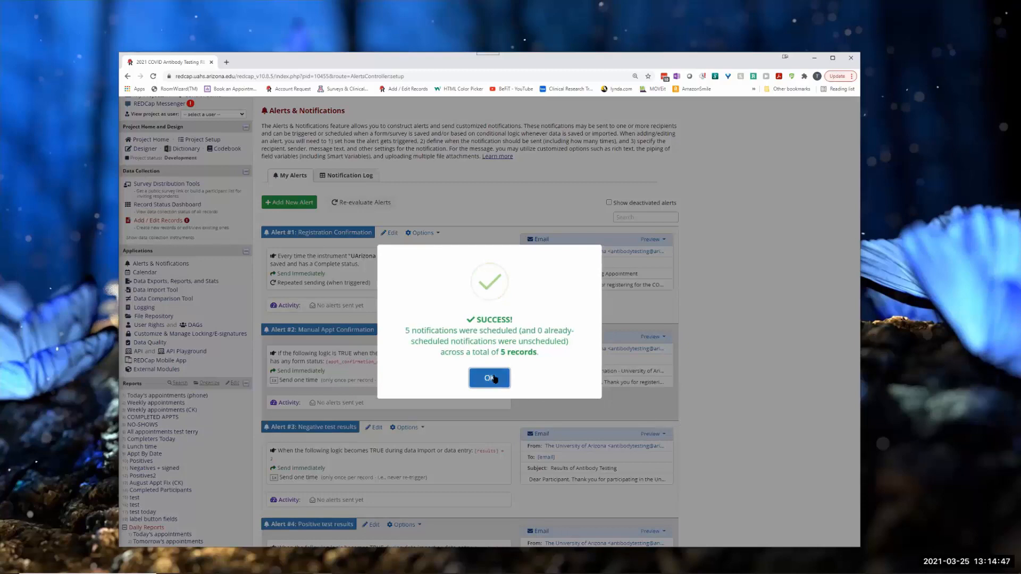
pyautogui.click(489, 378)
# Check the activity entry of Alert #7 in the alerts list.
pyautogui.scroll(-2, 688, 363)
pyautogui.scroll(-7, 688, 363)
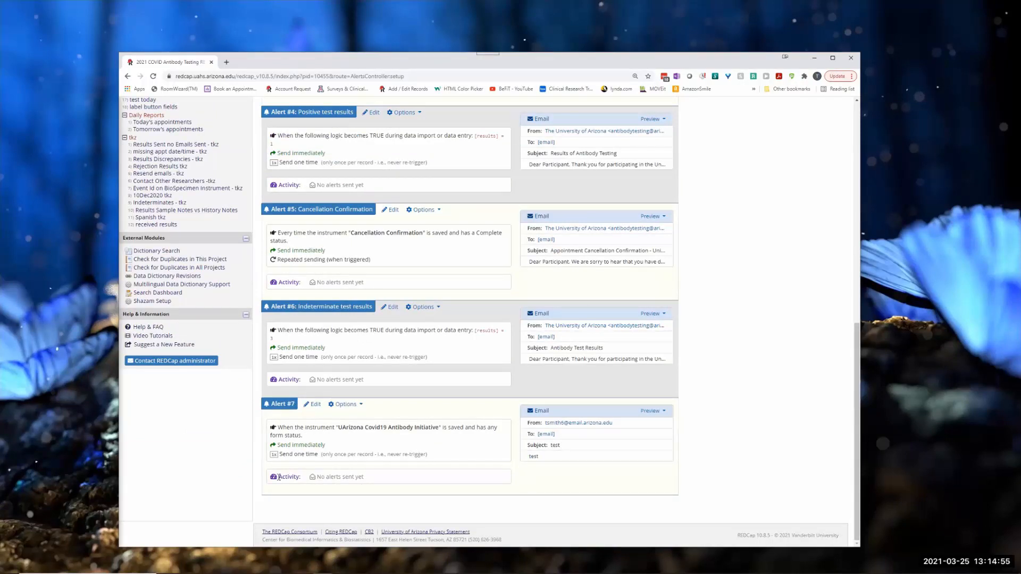
pyautogui.scroll(10, 160, 217)
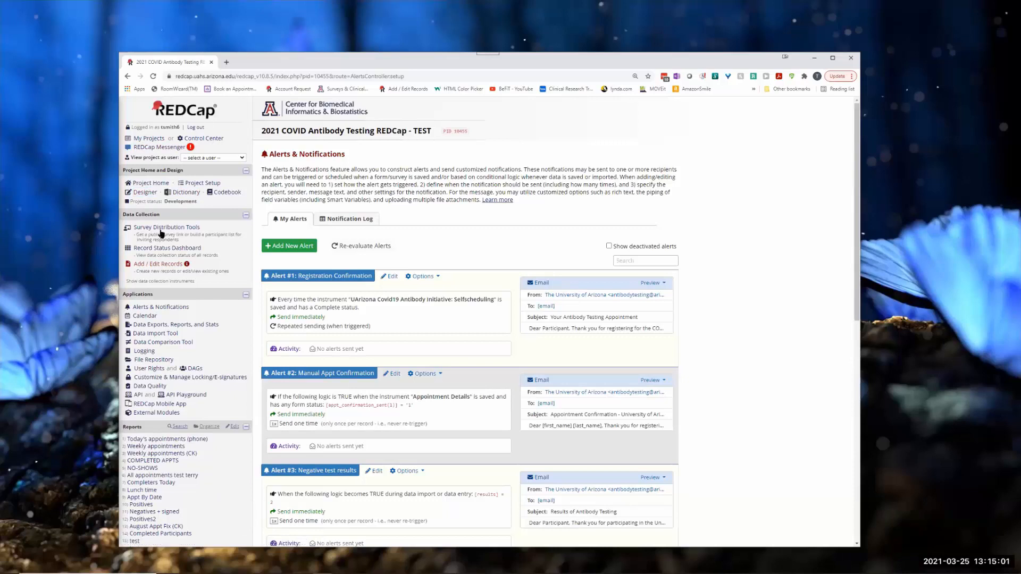
# View record 1's UArizona Covid19 Antibody Initiative form from the Record Status Dashboard, and return to the dashboard.
pyautogui.click(169, 249)
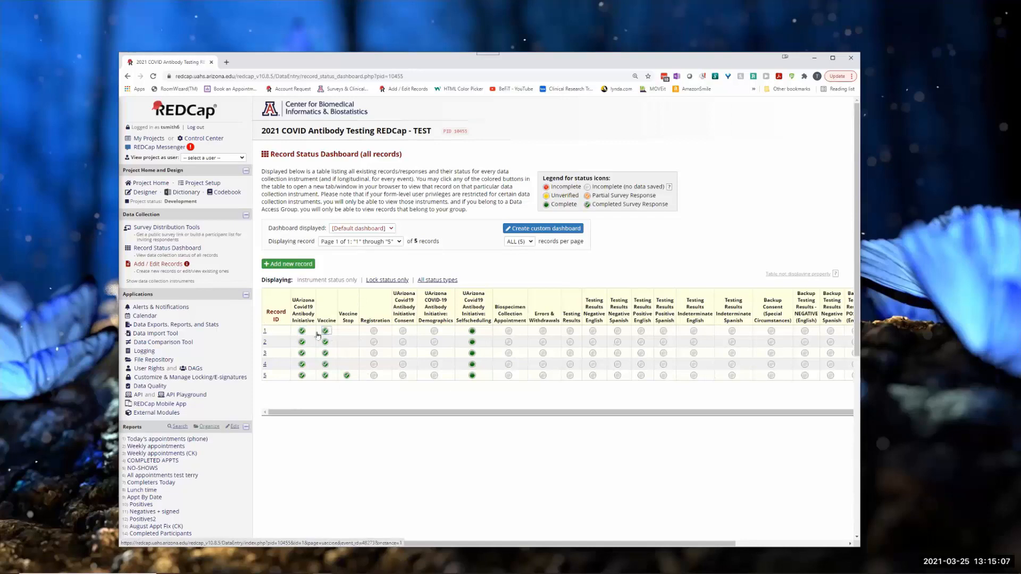
pyautogui.click(301, 331)
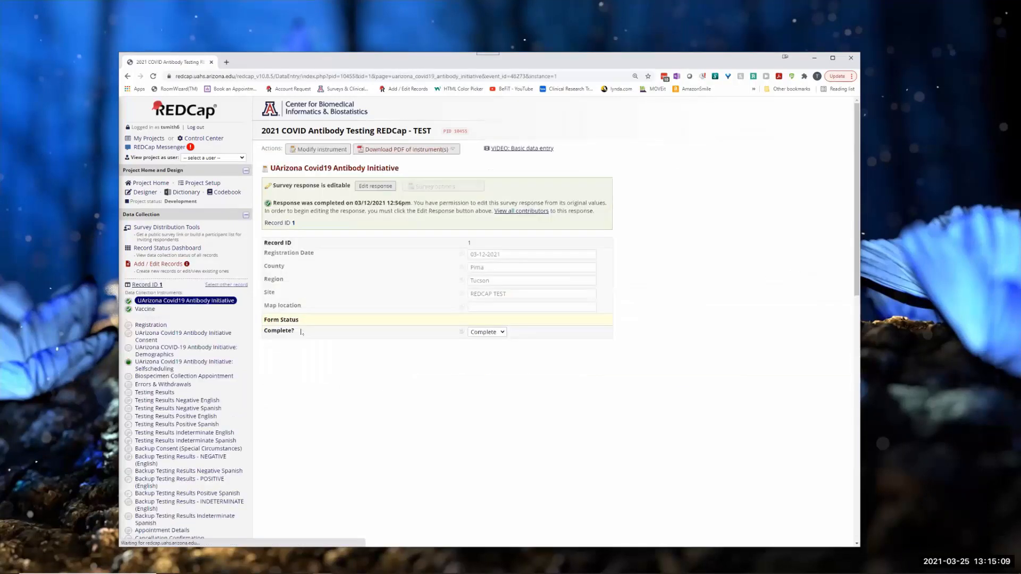
pyautogui.click(127, 77)
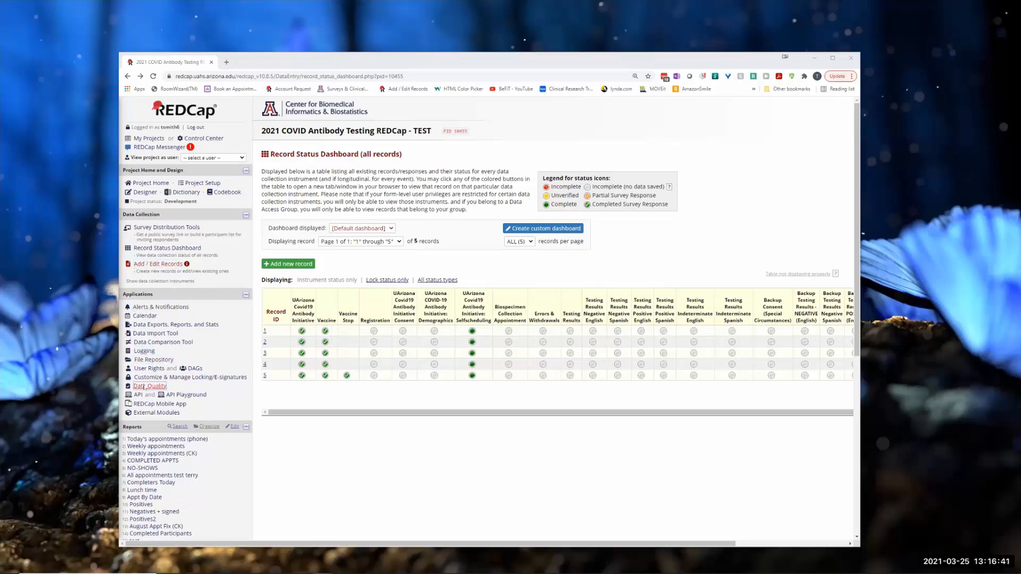
# Open the project's User Rights and view an existing user's privileges without saving any changes.
pyautogui.click(142, 368)
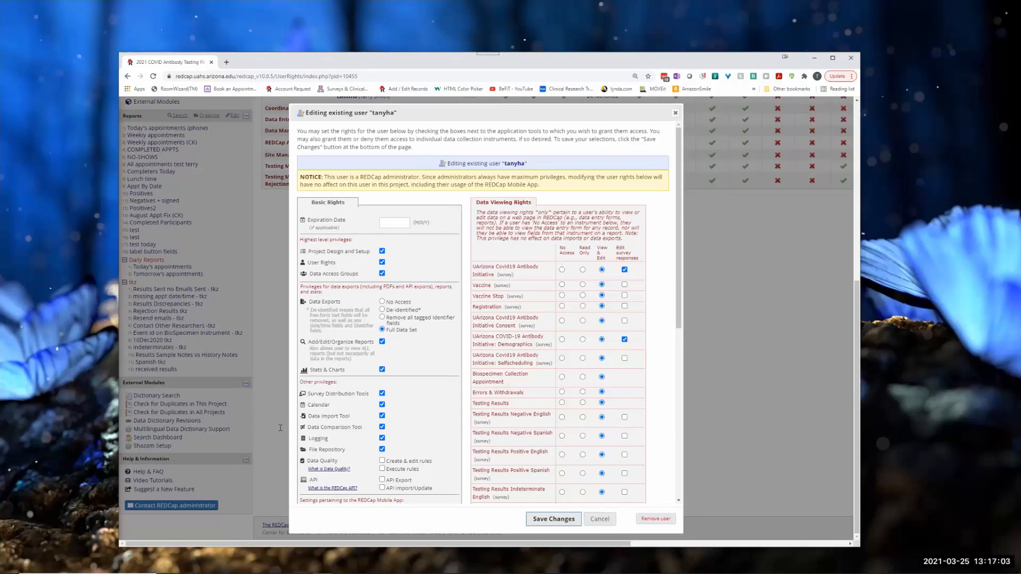
pyautogui.click(600, 519)
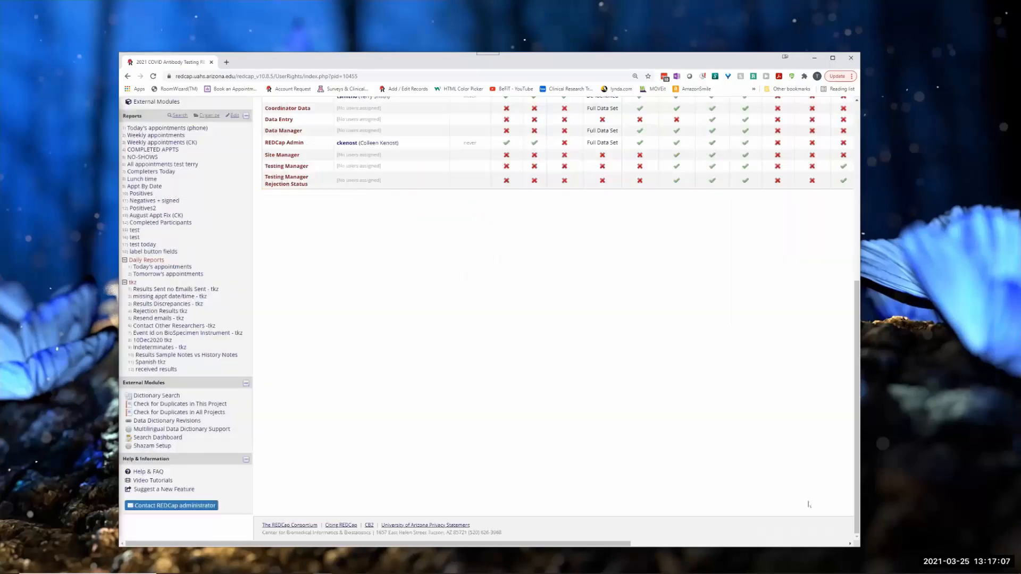